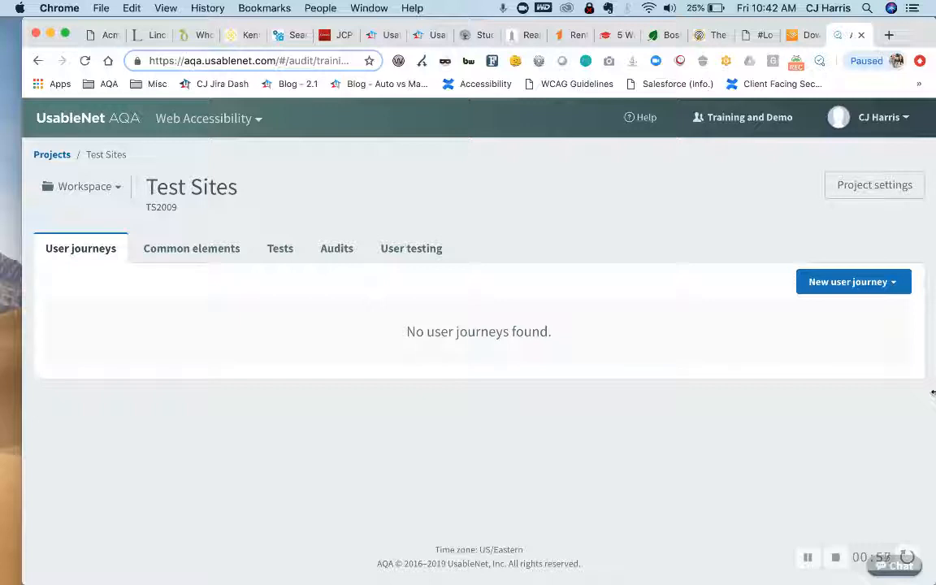
click(902, 287)
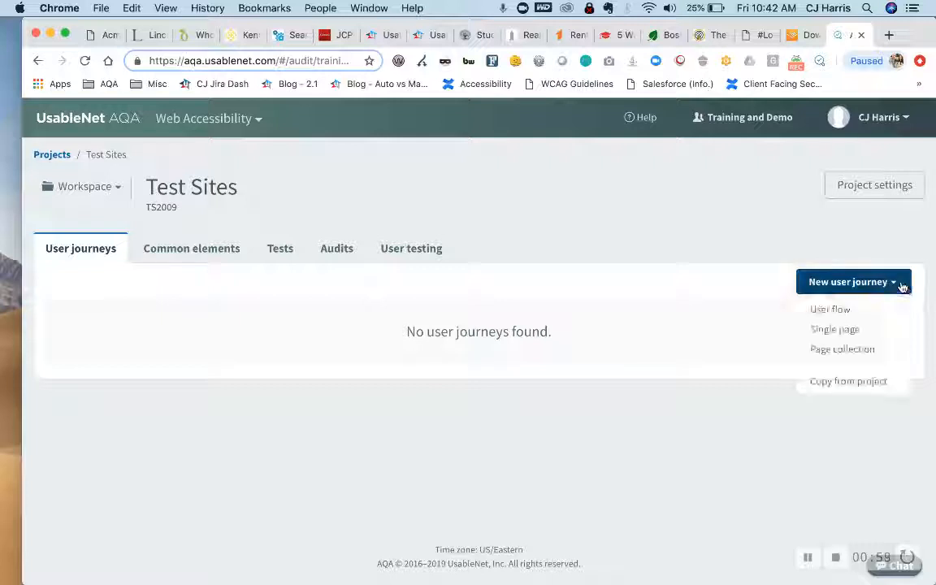
click(847, 351)
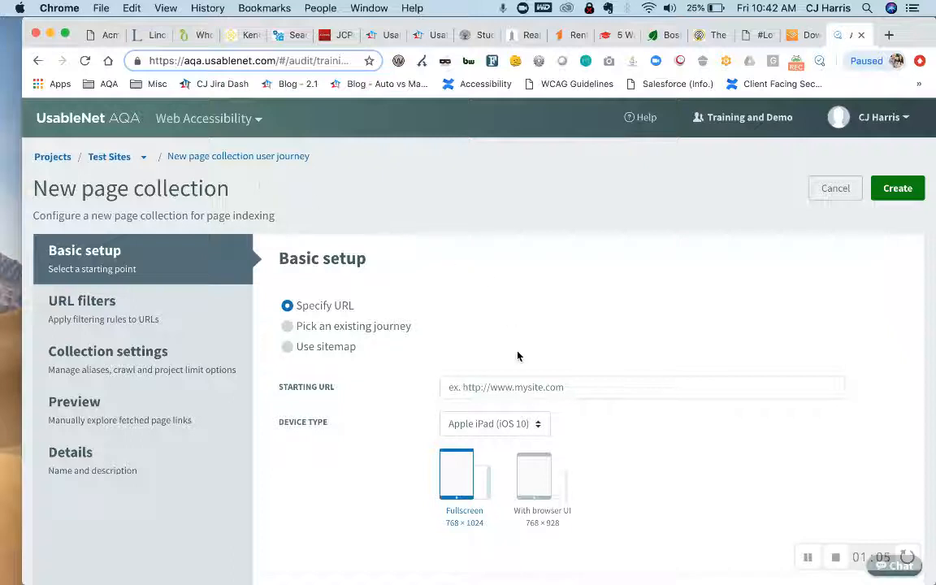
click(500, 384)
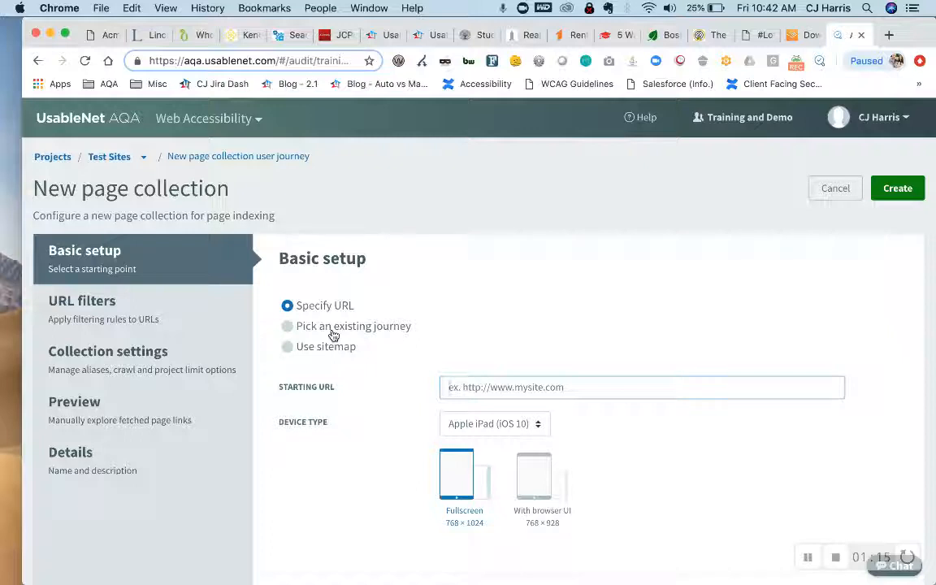
click(480, 387)
text(https://www.spacex.com/)
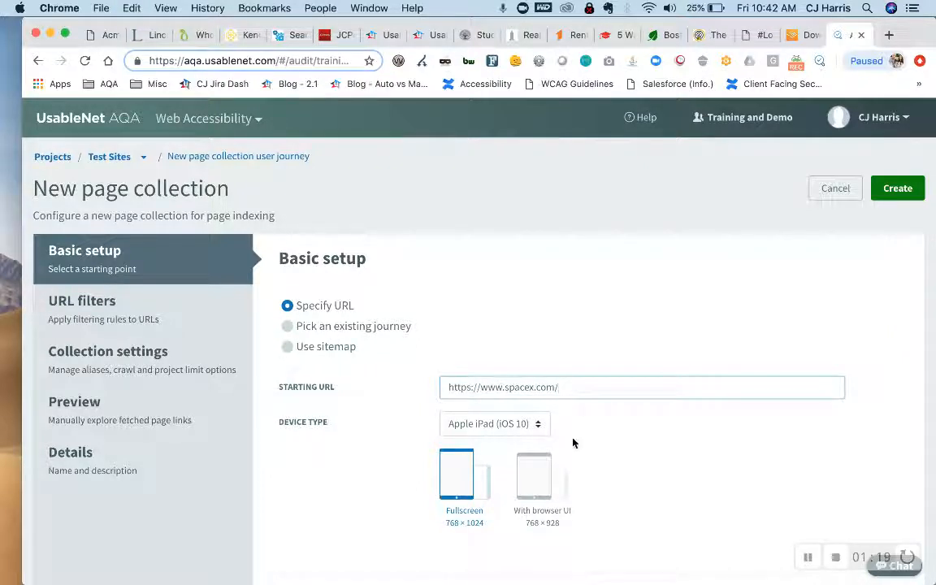
- Set the page collection's device type to Chrome 58 (Windows)
click(502, 425)
scroll(504, 479, down, 2)
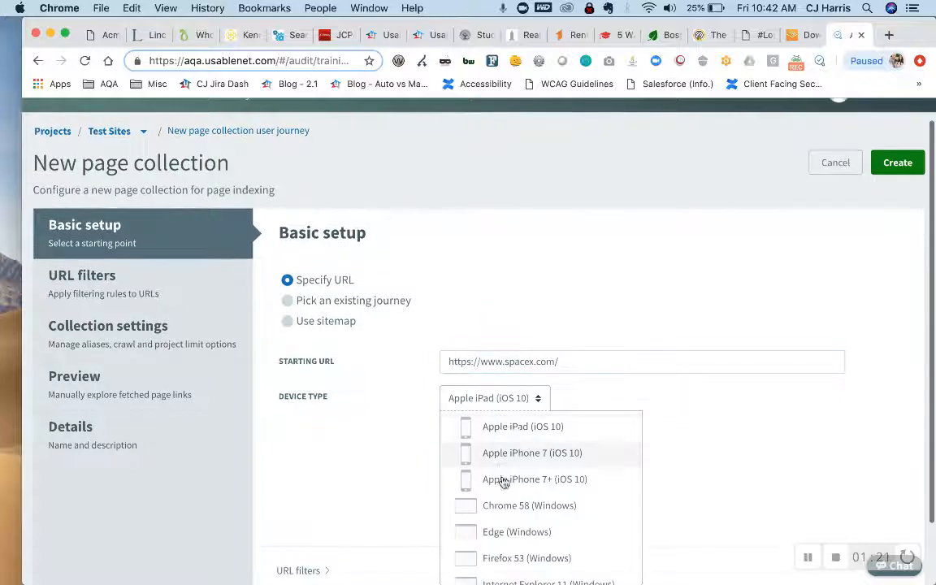
click(503, 486)
click(539, 480)
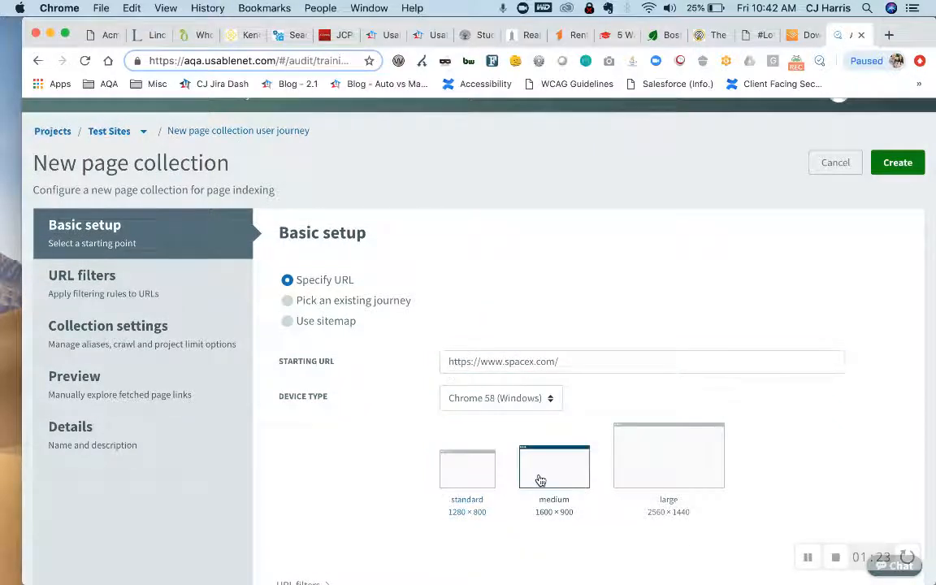
- Review the URL filters and set the crawl depth to 50 in the collection settings
click(96, 296)
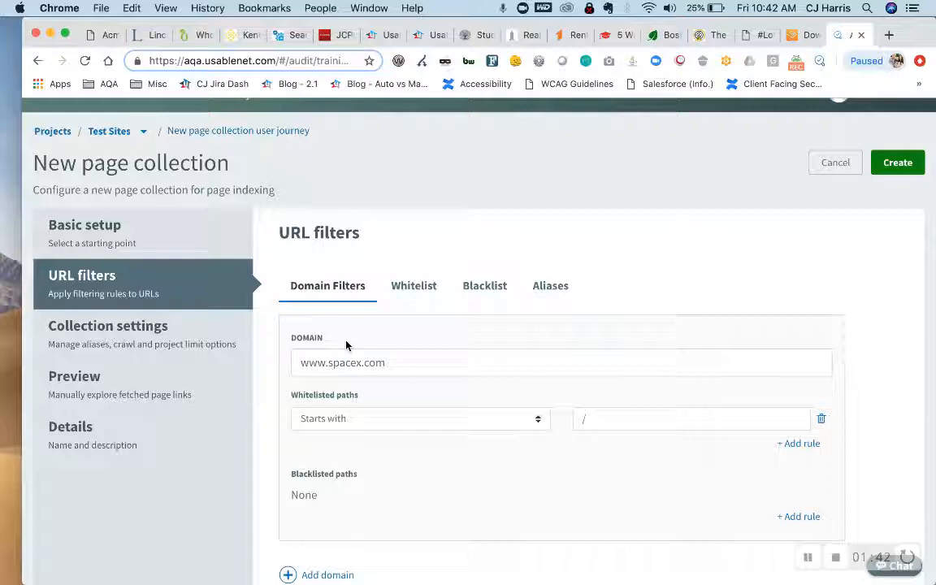
click(136, 329)
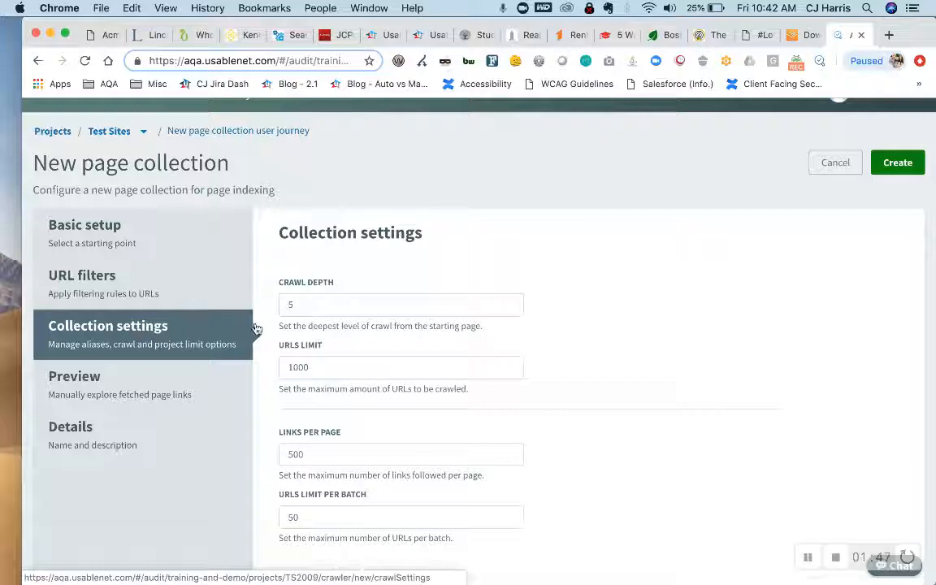
click(333, 307)
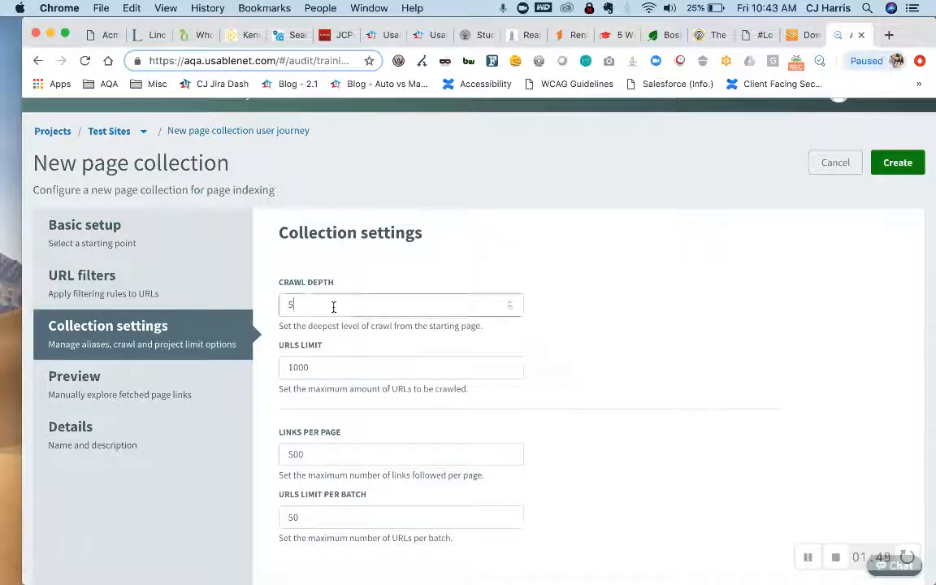
text(0)
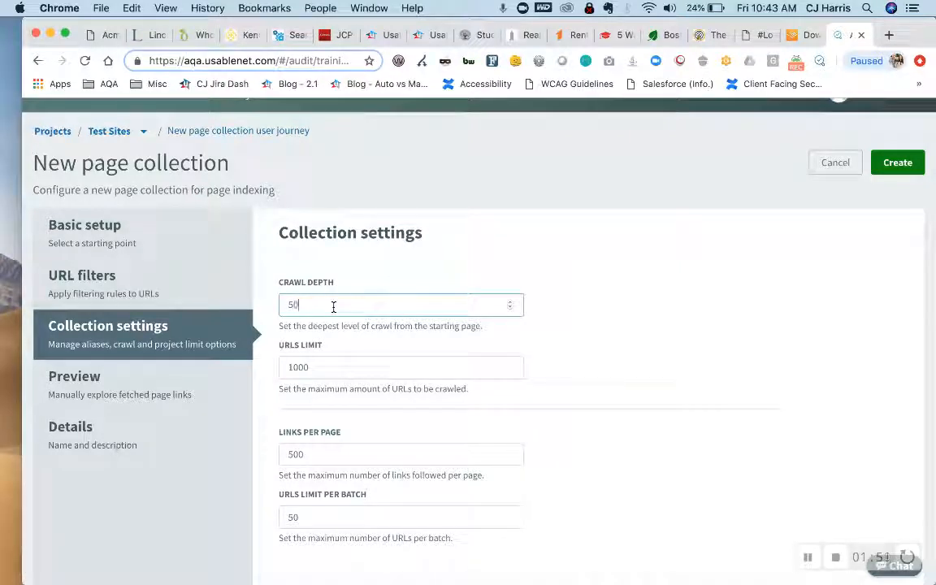
scroll(335, 425, down, 2)
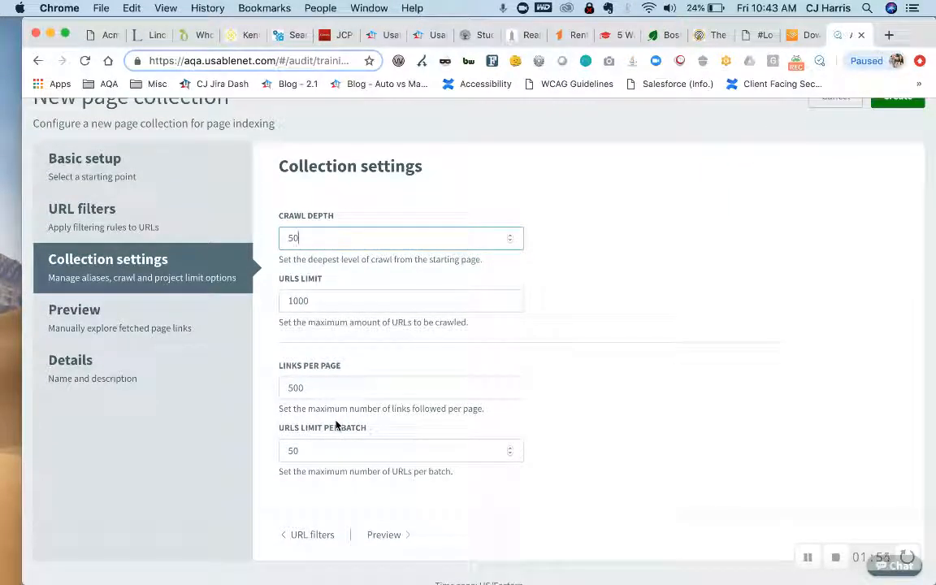
scroll(336, 424, down, 1)
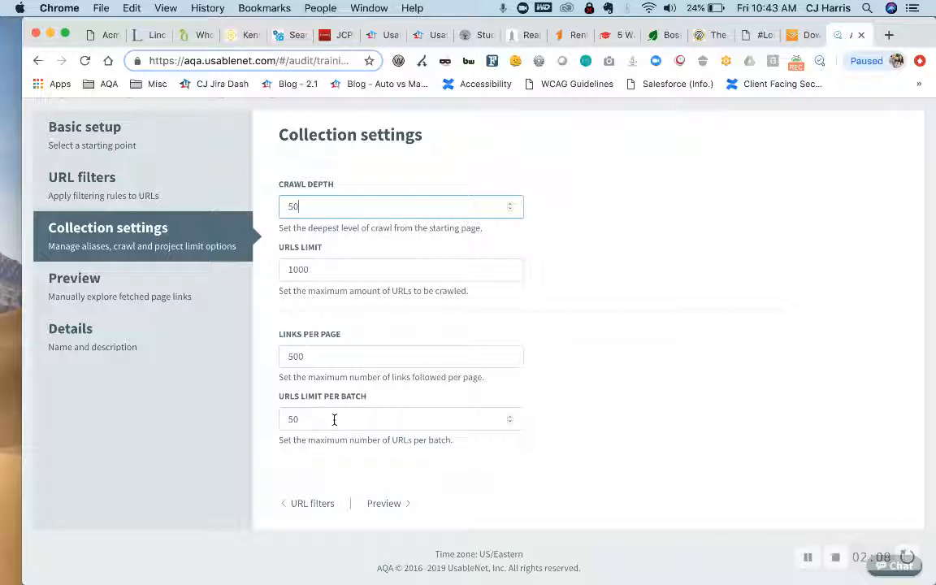
- Run the collection preview, review the links fetched from the SpaceX starting page, and accept the selected links
click(143, 299)
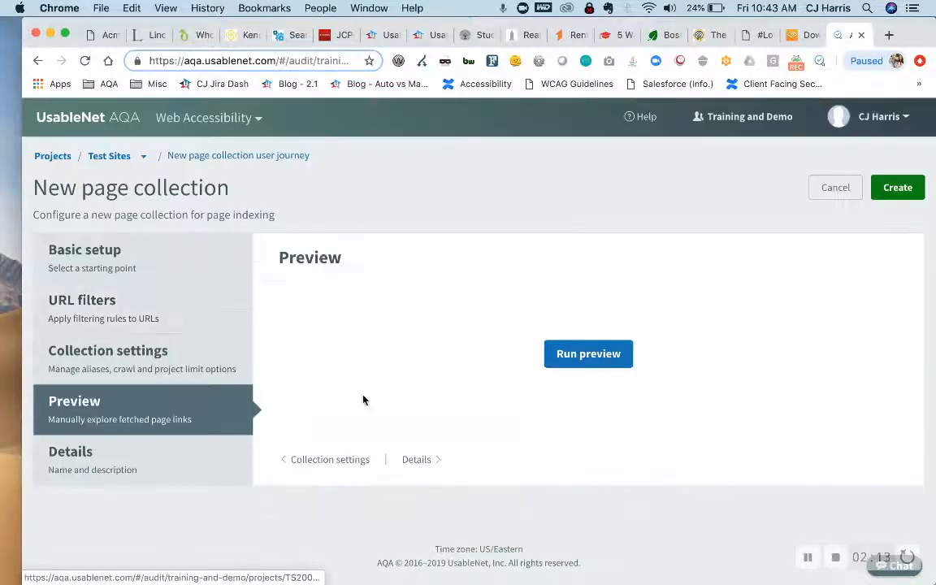
click(588, 354)
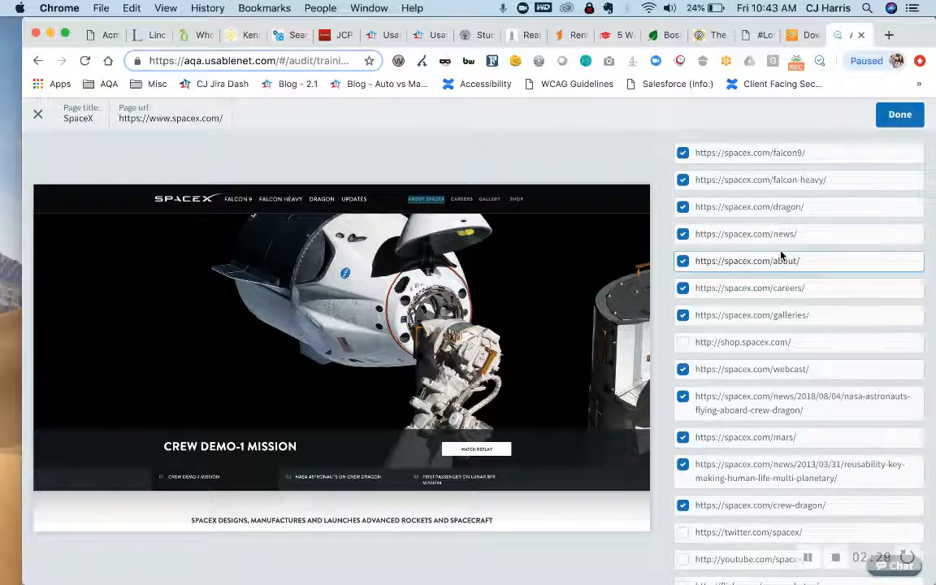
click(799, 158)
click(799, 159)
scroll(764, 349, down, 1)
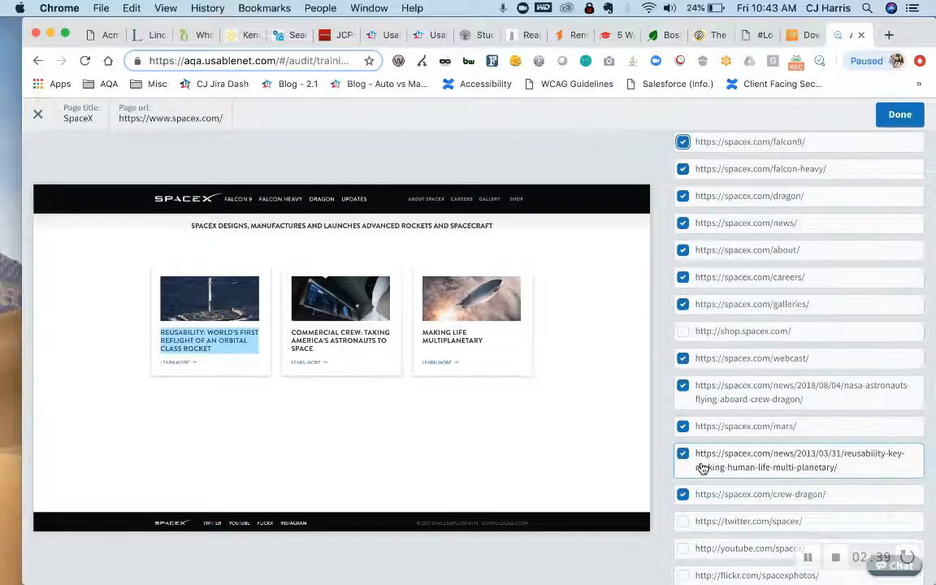
scroll(703, 468, up, 1)
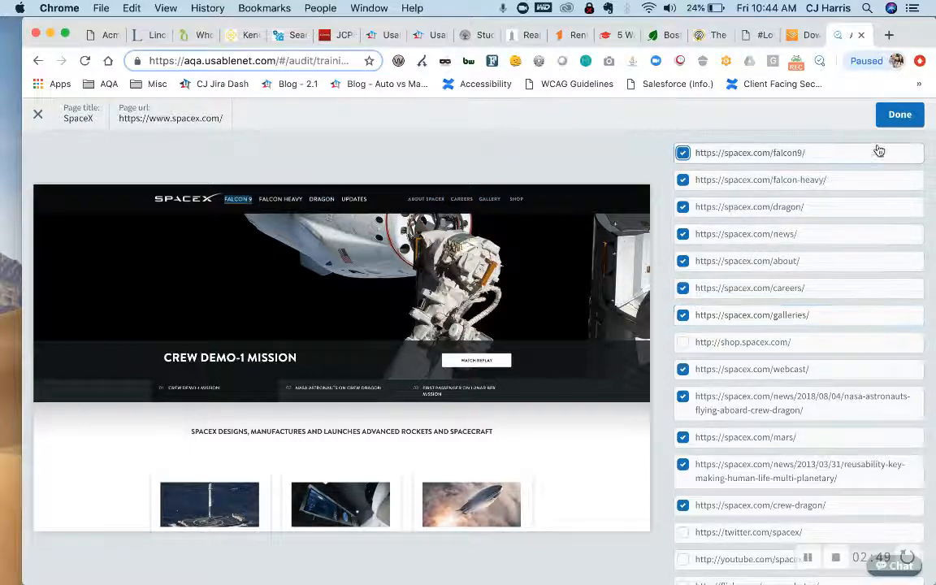
click(896, 116)
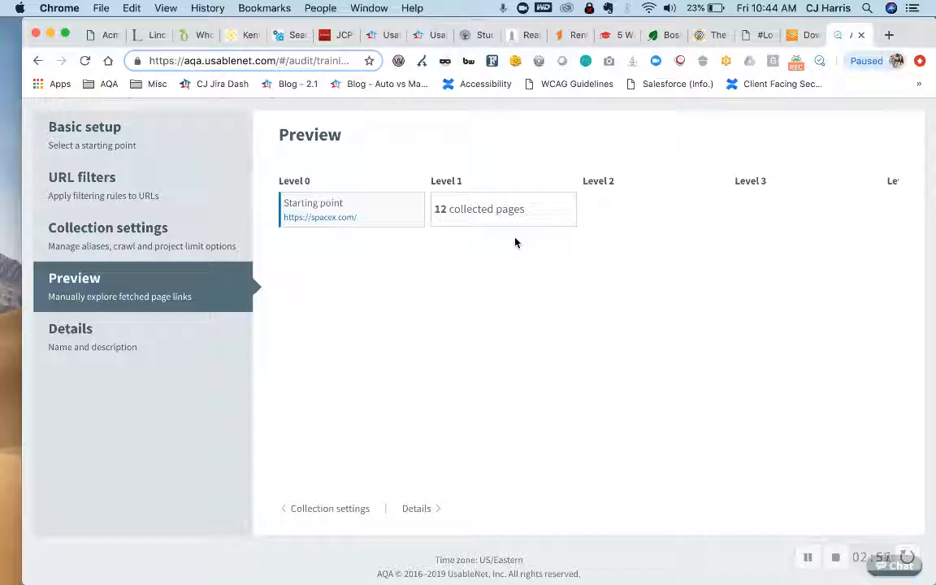
- Explore the collected pages in the preview through Falcon 9 and its Falcon 9 Pricing page, plus Falcon Heavy
click(504, 215)
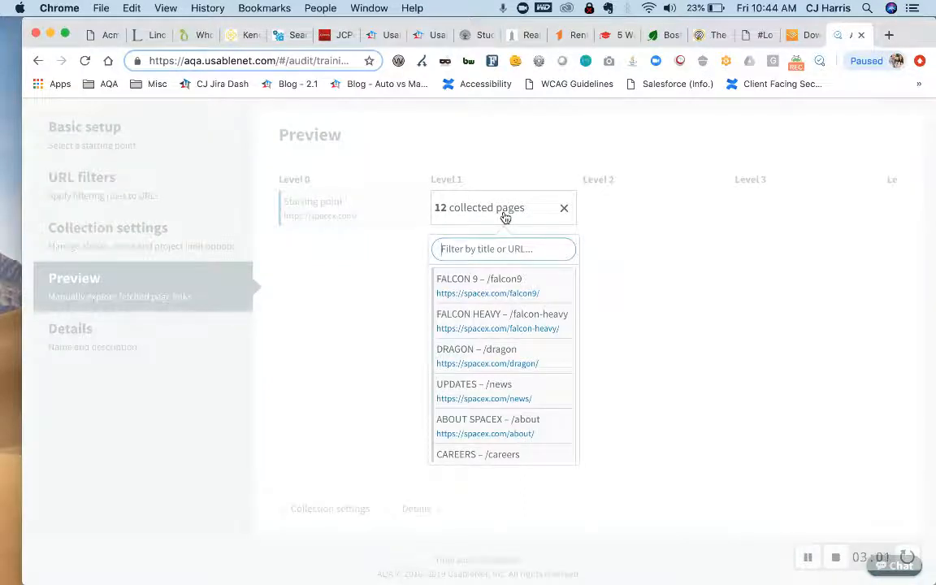
click(496, 286)
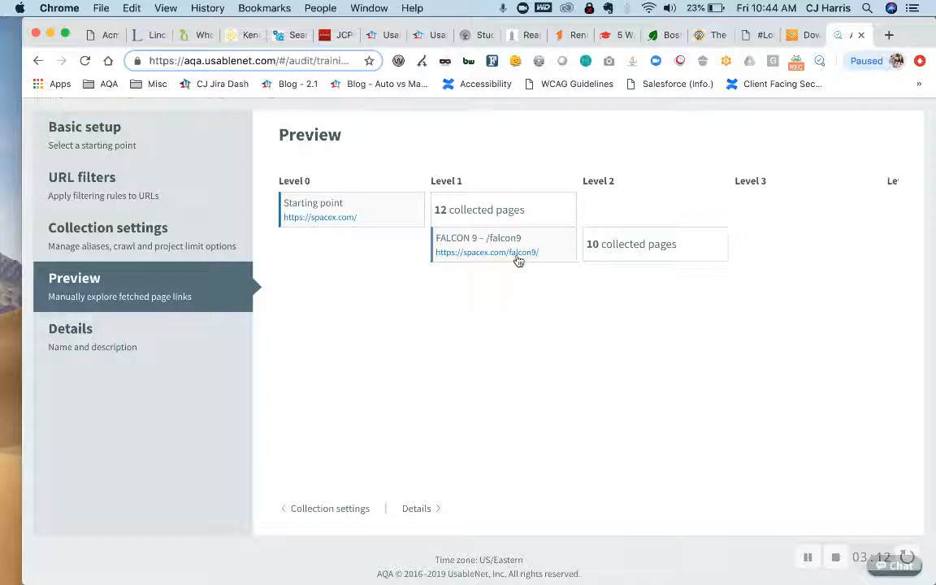
click(612, 254)
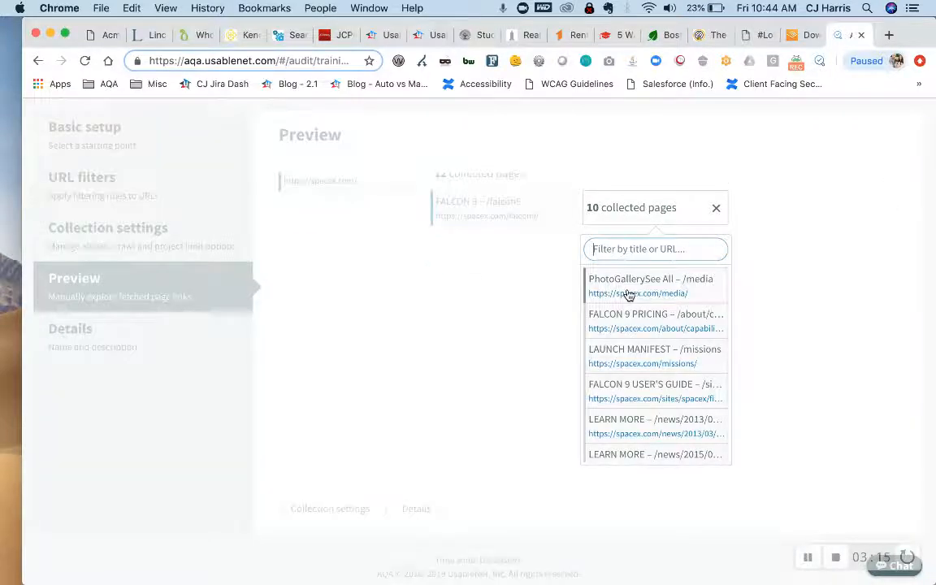
click(628, 321)
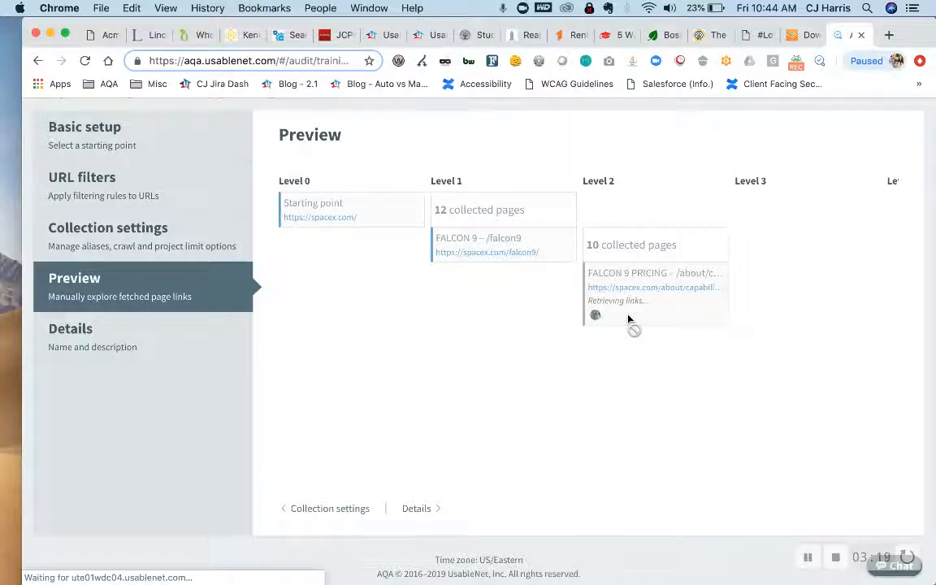
click(467, 212)
click(462, 316)
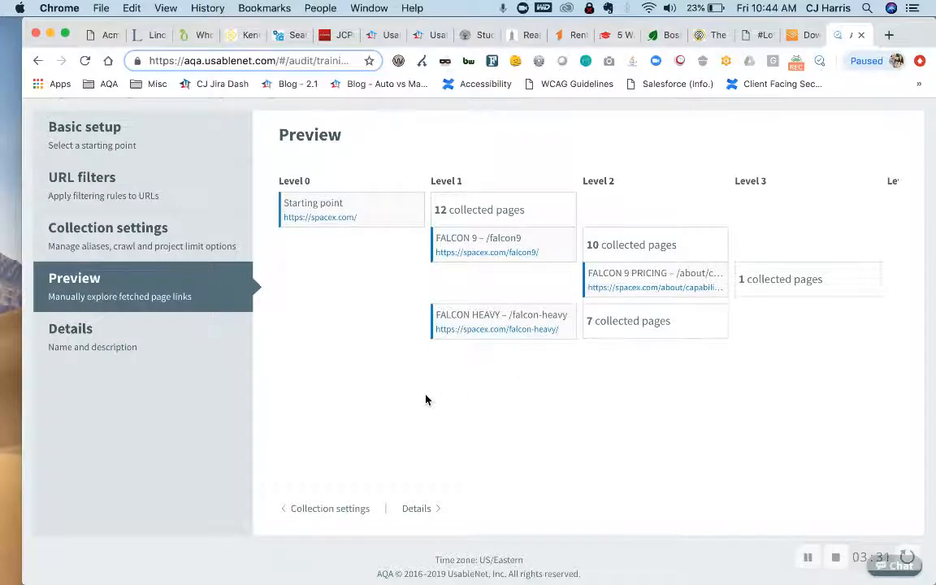
- Name the page collection "Crawler Test" and create it
click(112, 330)
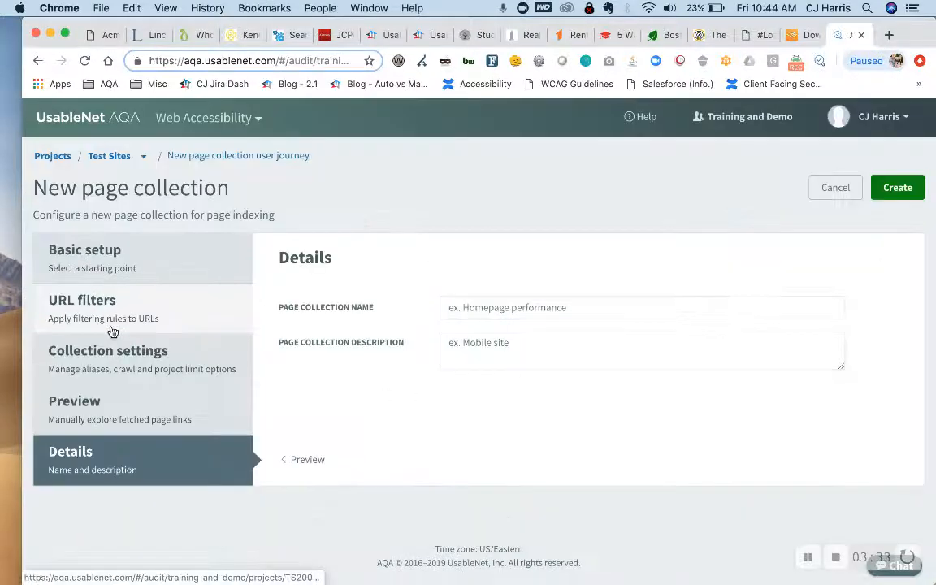
click(522, 307)
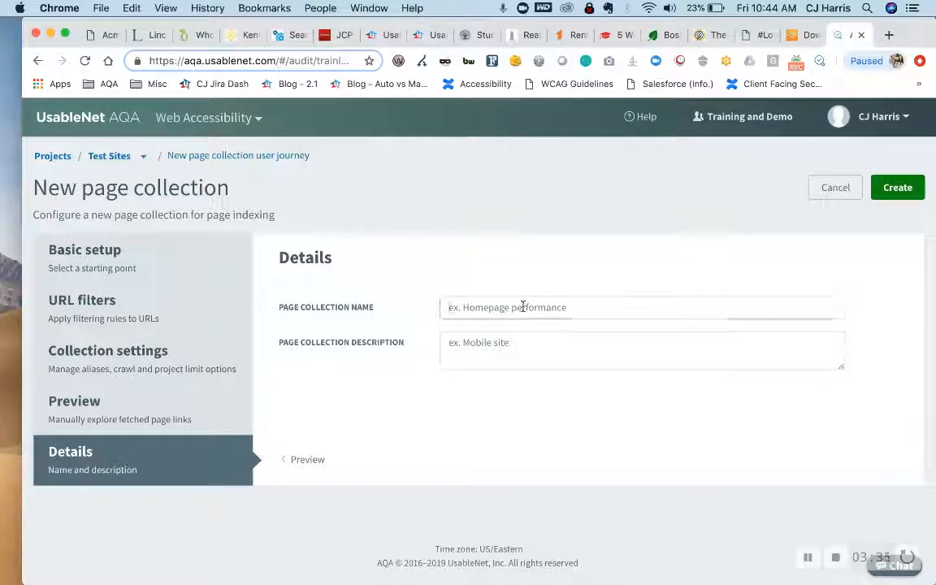
text(Crawler )
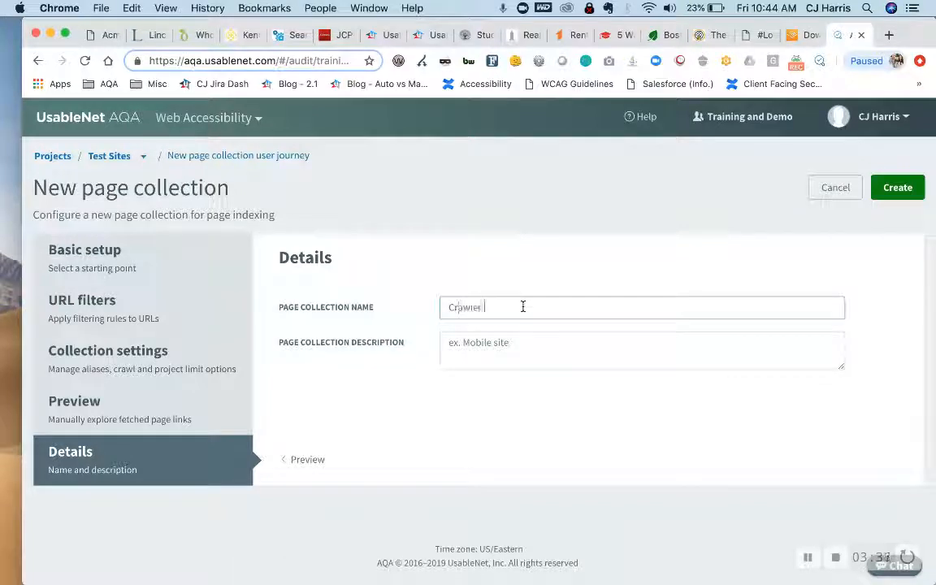
text(Test)
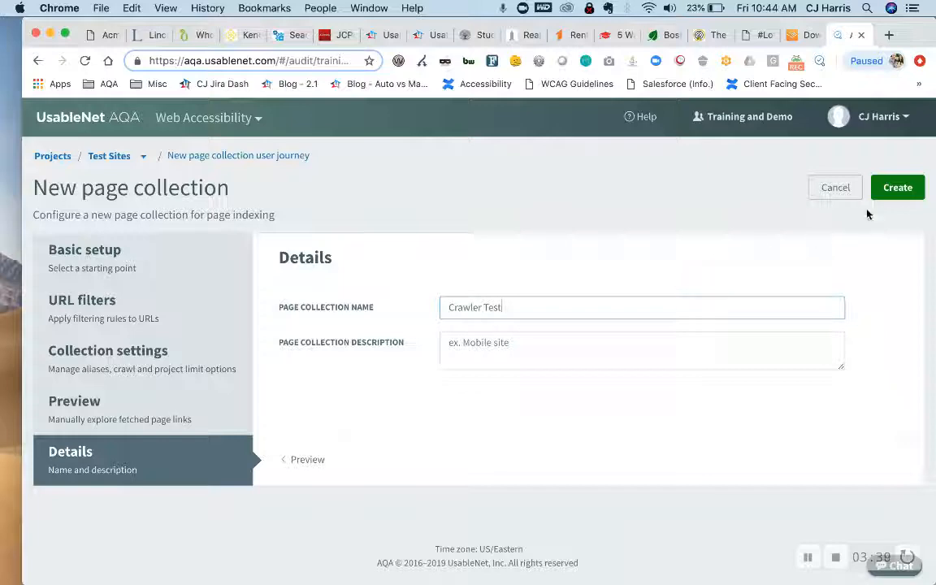
click(896, 188)
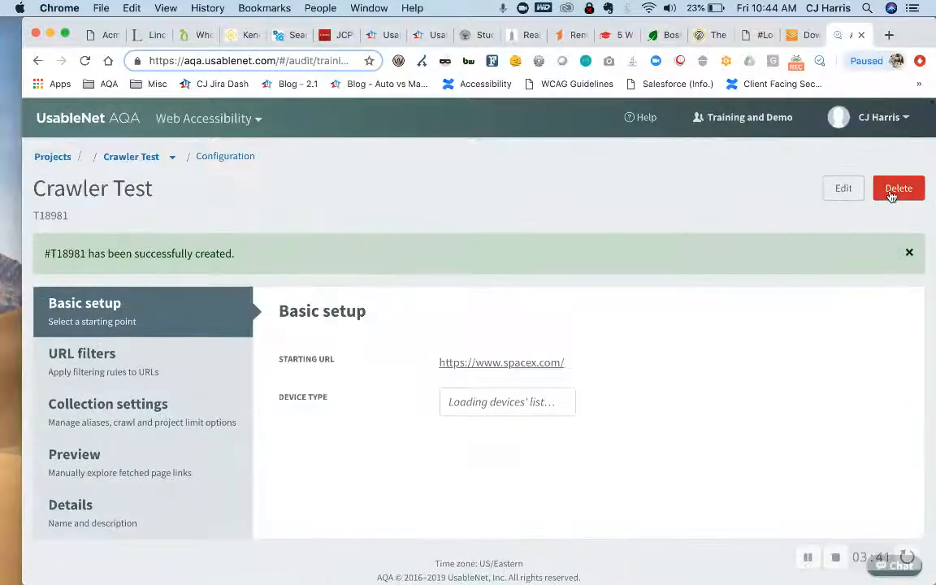
- Begin a new test in the Test Sites project using the WCAG 2.0 AA ruleset
click(113, 158)
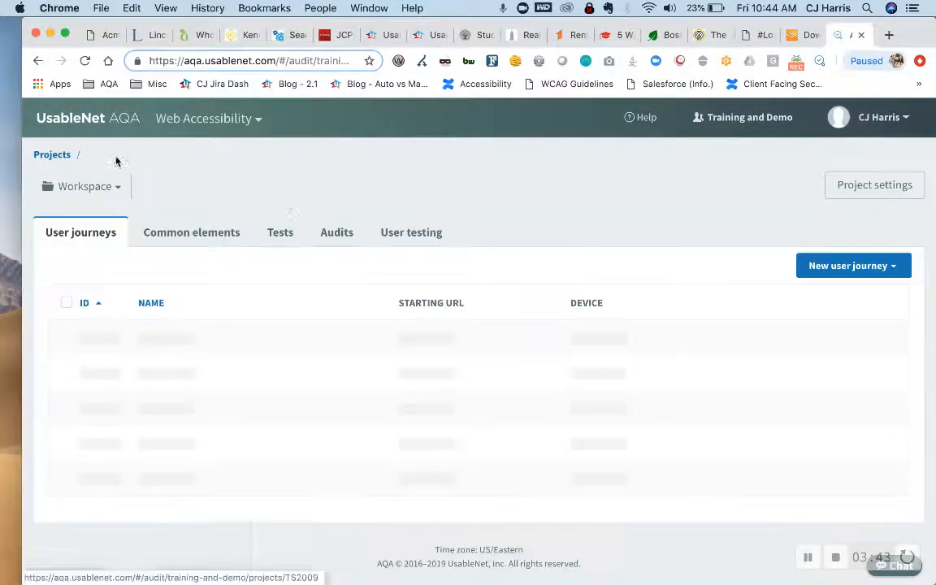
click(280, 249)
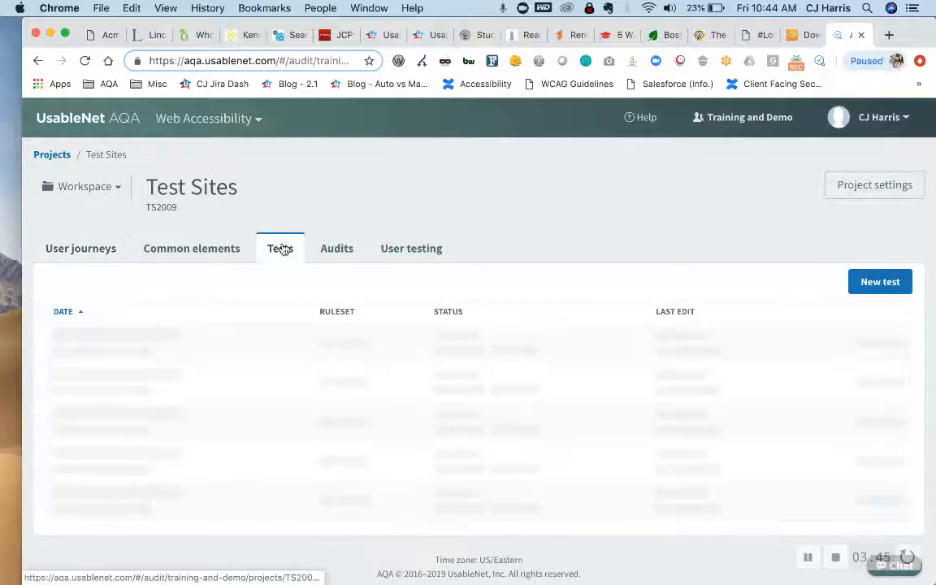
click(894, 284)
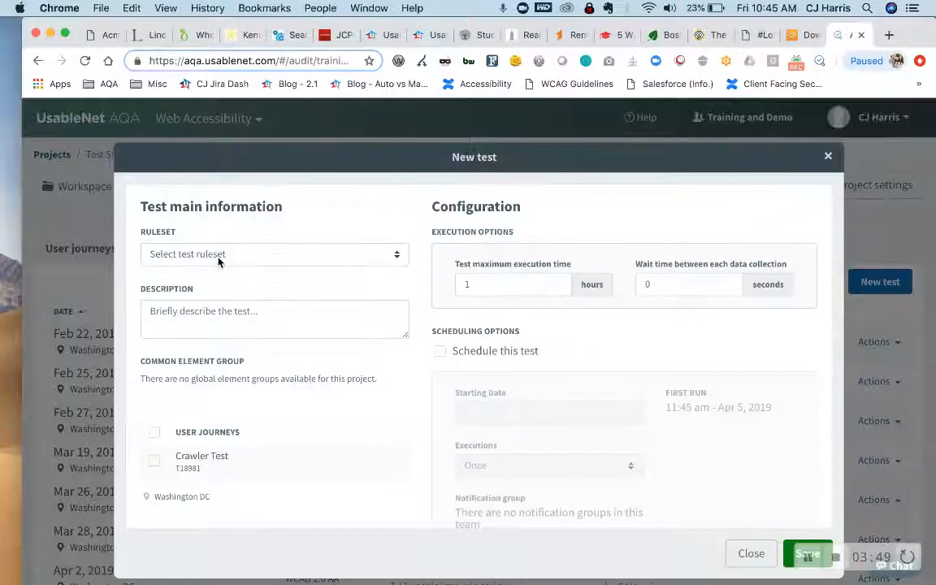
click(217, 257)
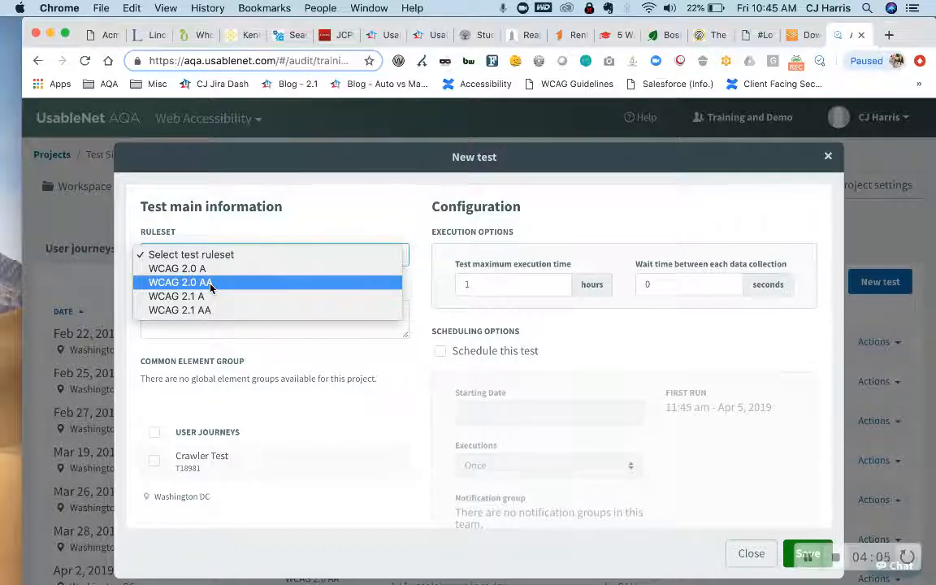
click(210, 283)
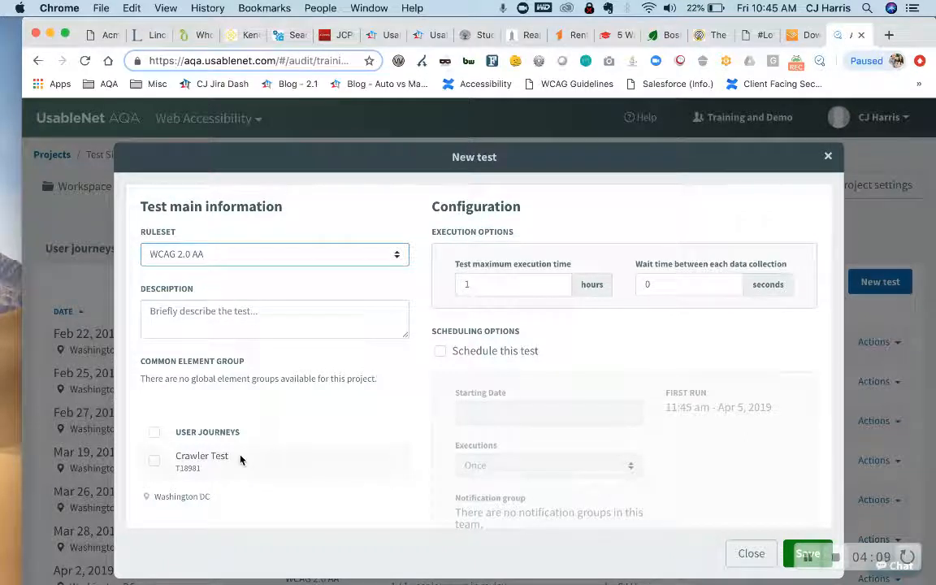
- Include the Crawler Test user journey in the new test and save the test without scheduling it
click(155, 462)
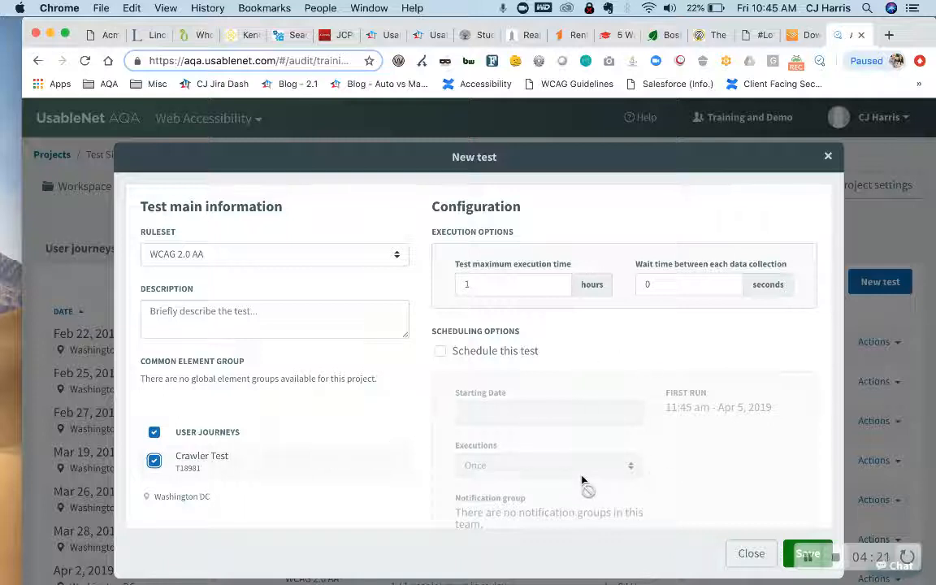
scroll(582, 481, down, 1)
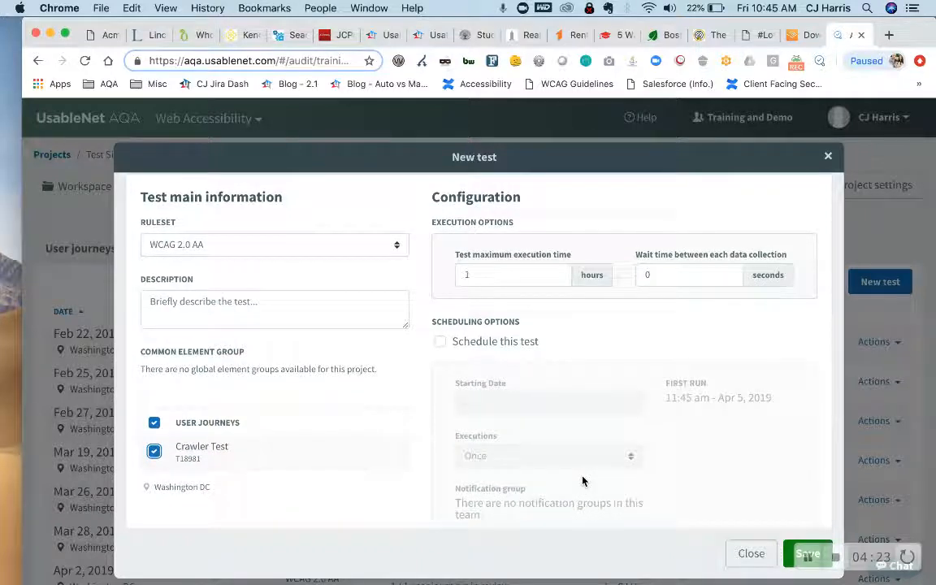
scroll(582, 481, down, 2)
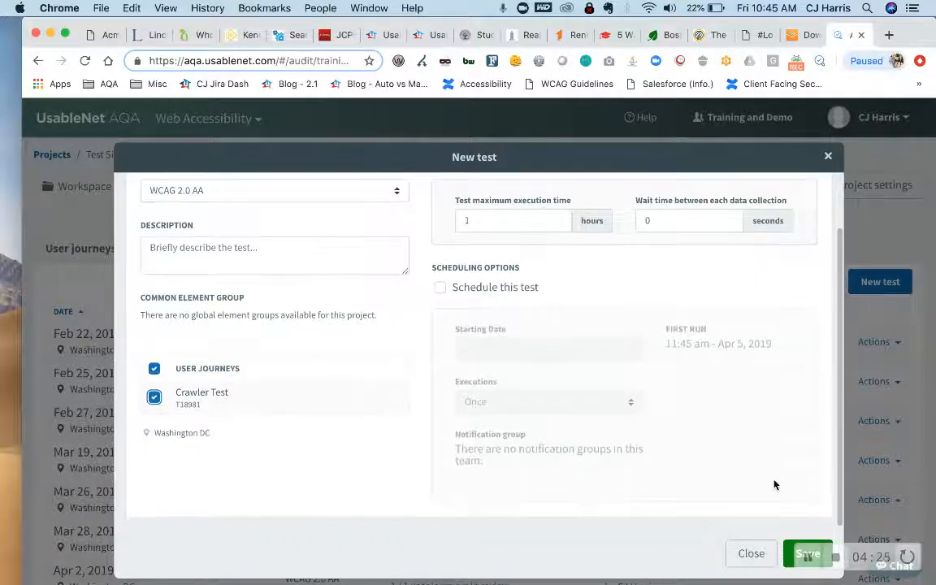
click(789, 555)
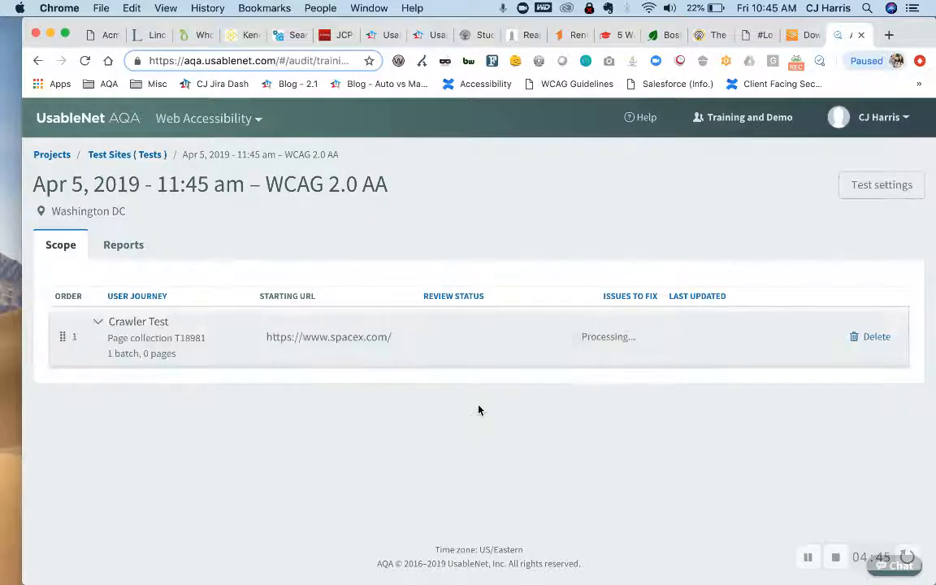
- Check the batches under the Crawler Test journey in the test's scope
click(97, 322)
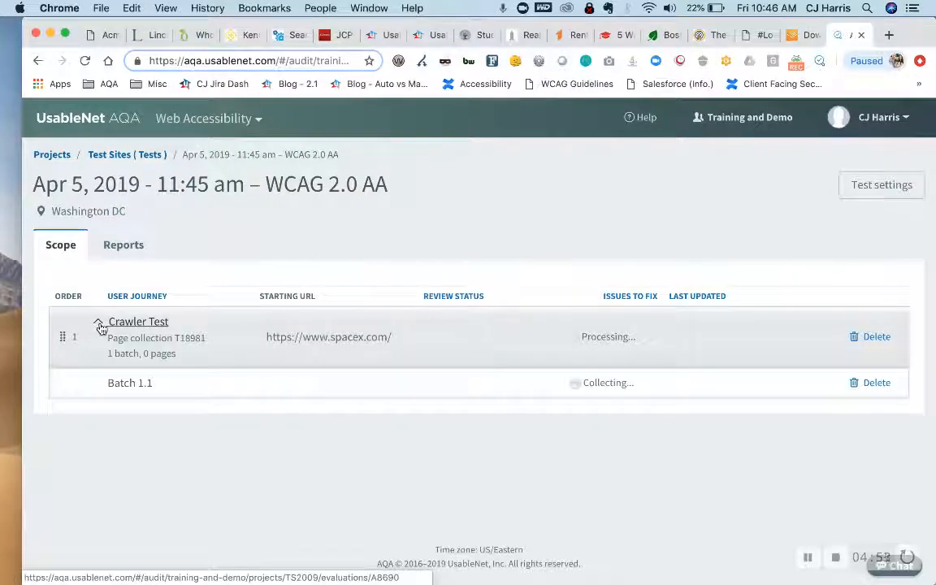
click(98, 324)
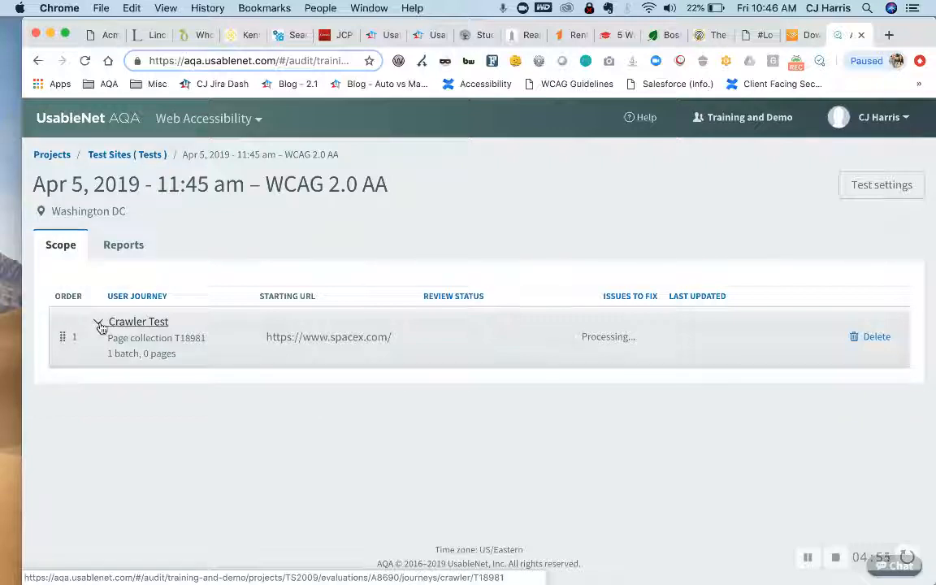